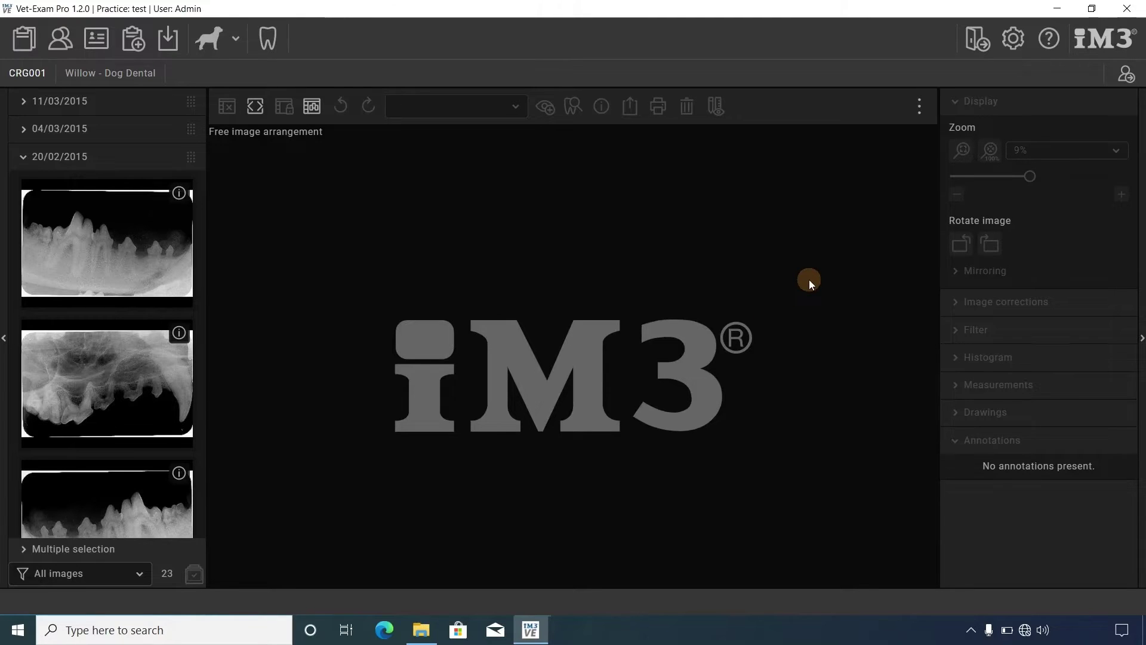
- Open Vet-Exam Pro's Configuration settings using the gear icon in the toolbar
click(1014, 38)
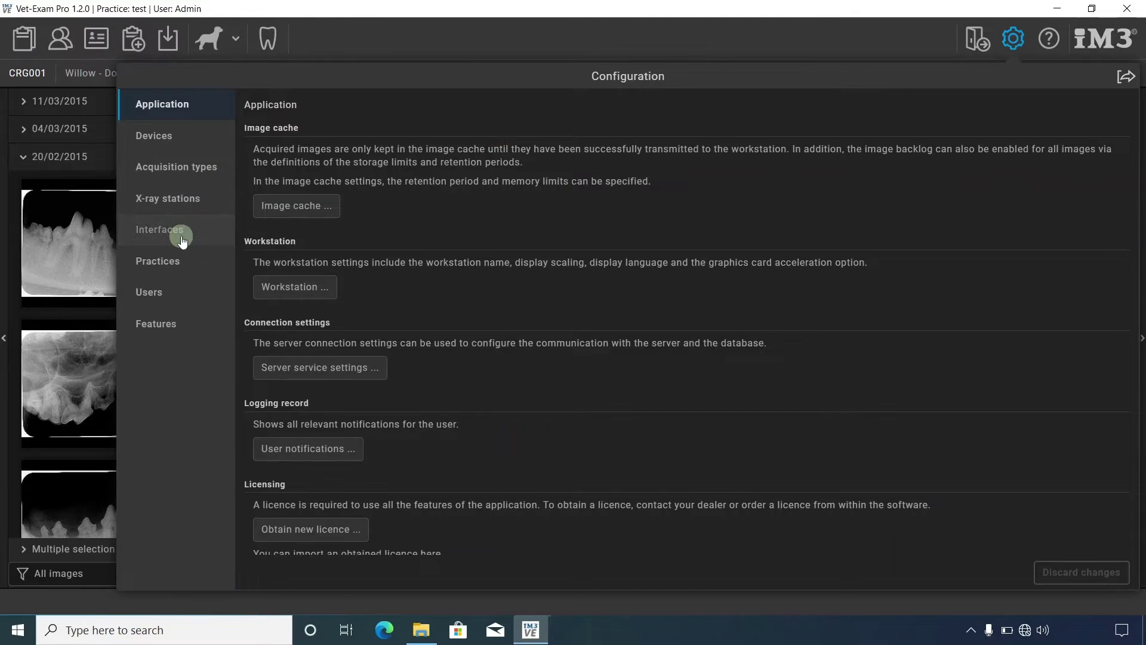
- Show the Interfaces page and keep Auto-export X-ray ticked alongside video auto-export
click(160, 229)
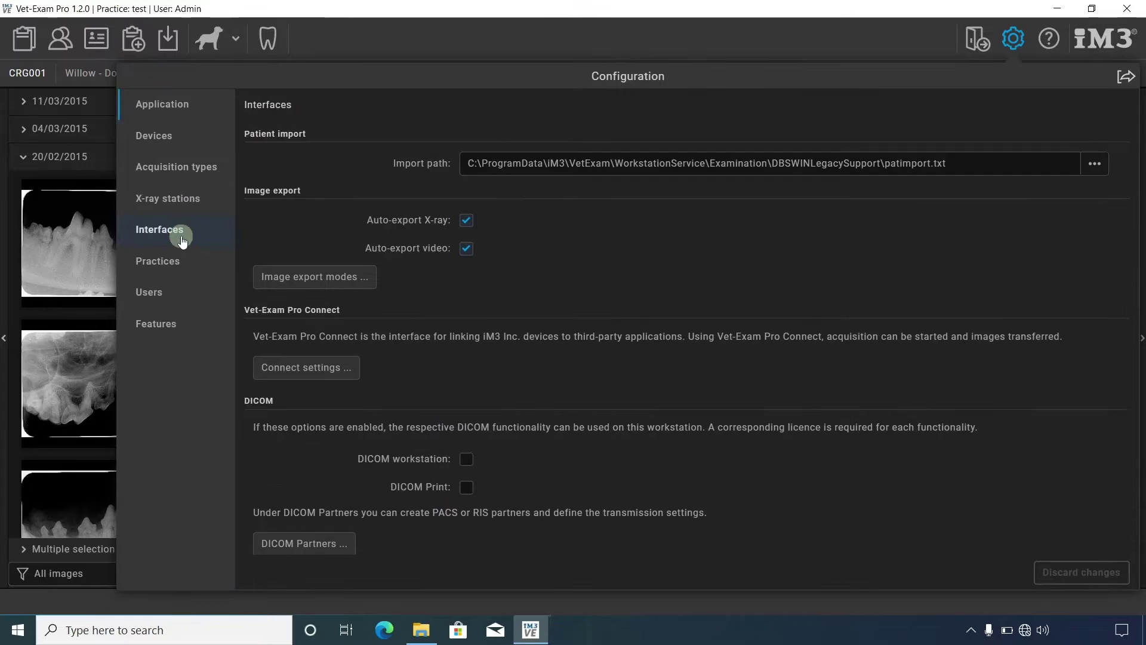
click(466, 221)
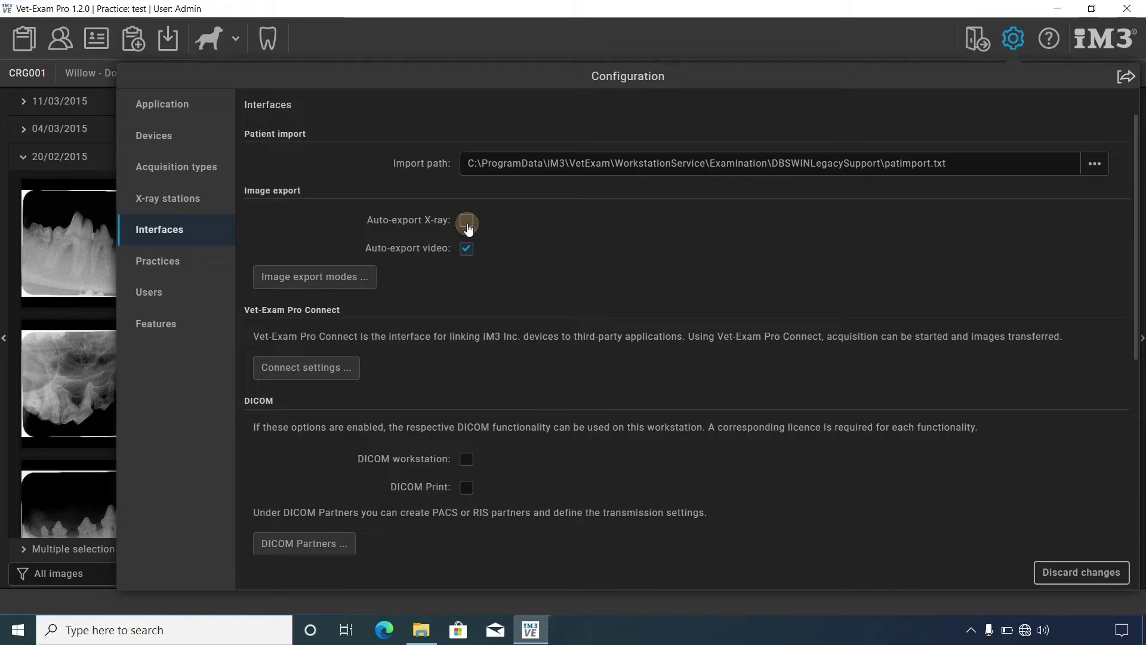
click(466, 223)
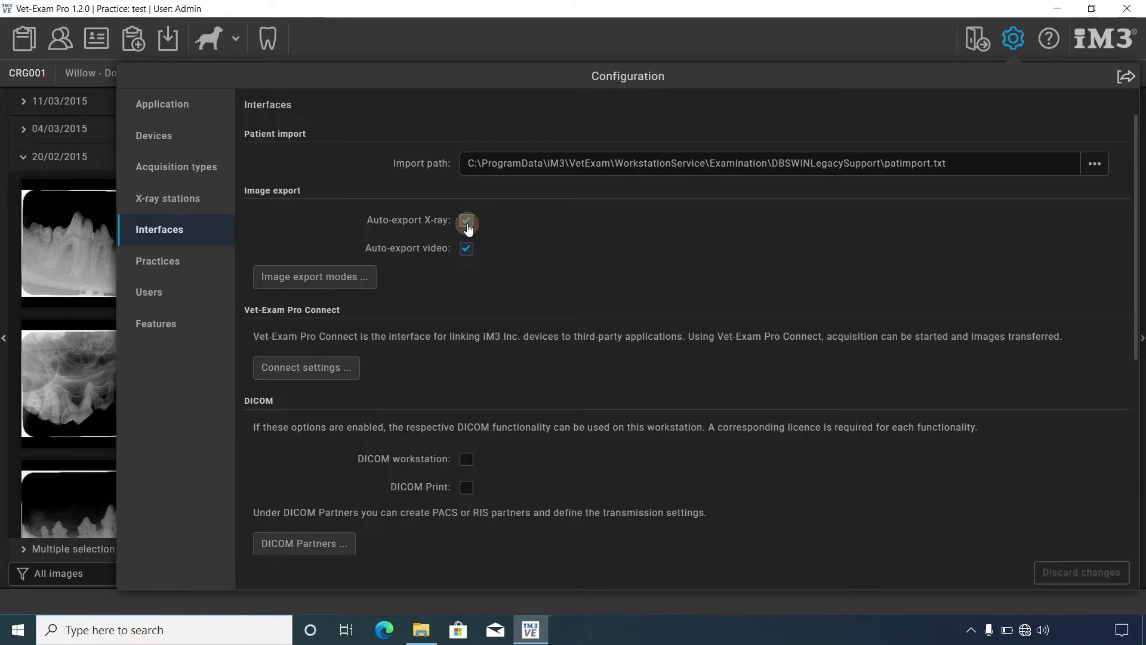
- In Image export modes, tick the Auto-export column for the Auto-export mode
click(324, 276)
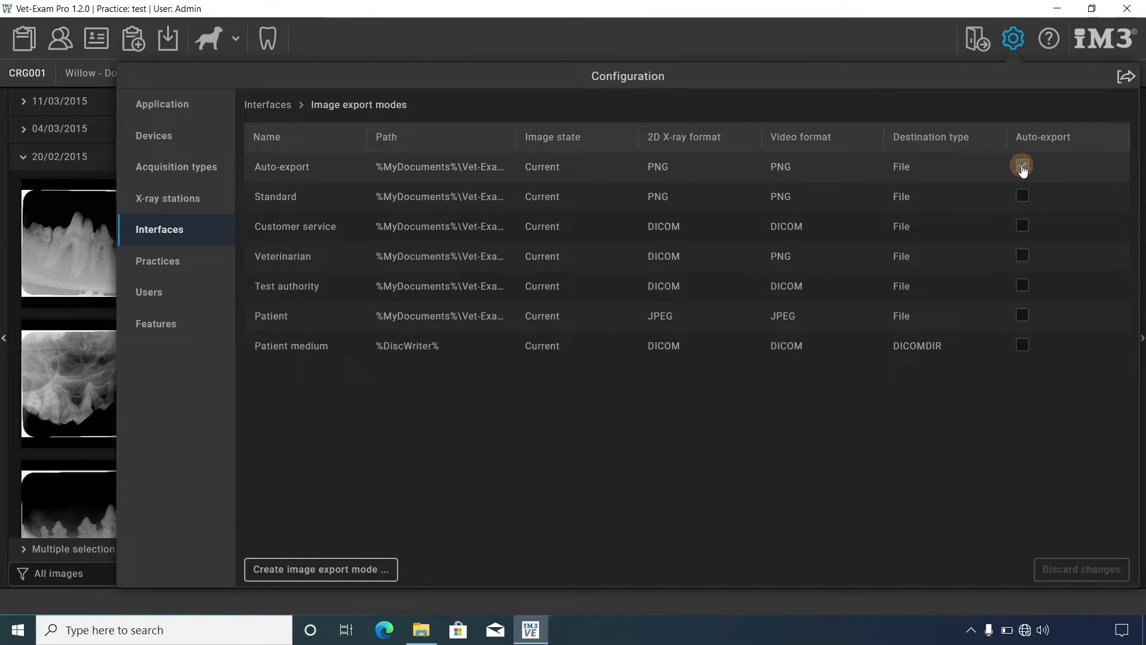
click(1024, 169)
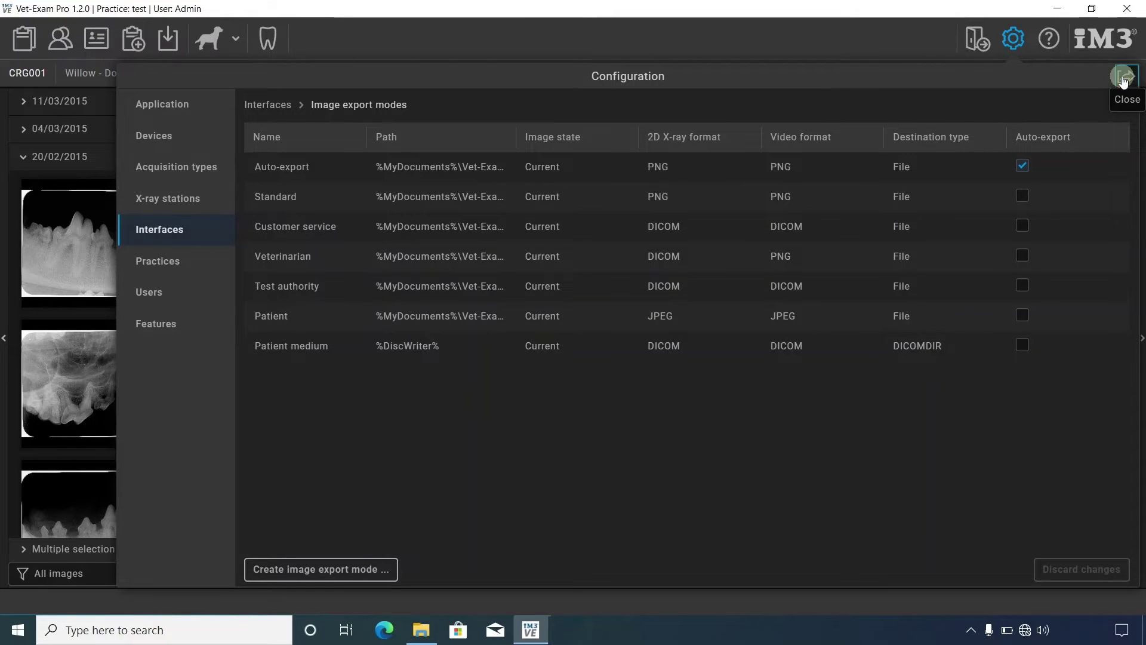
- Close Configuration and expand Multiple selection below the patient's image list
click(1126, 79)
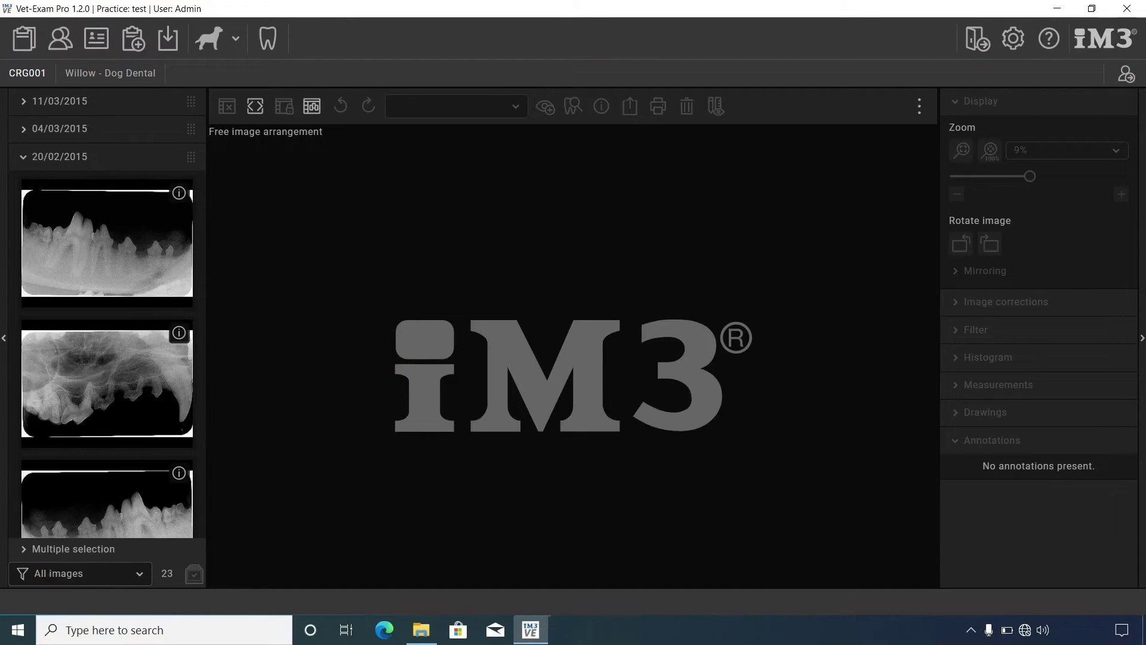
click(120, 557)
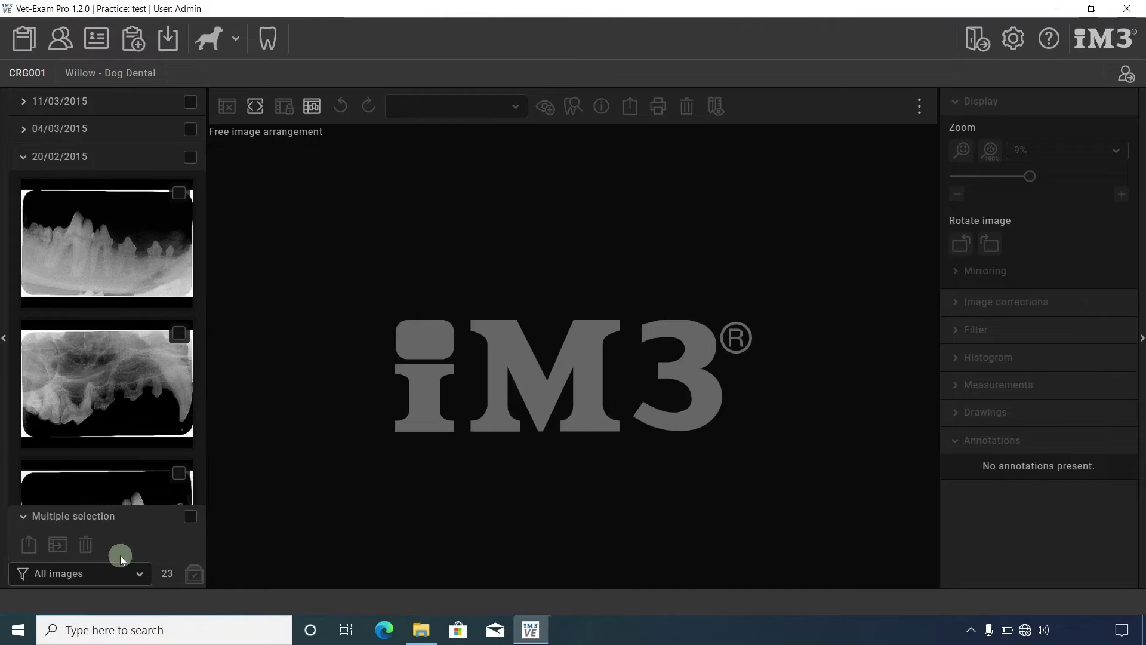
- Tick the second and third 20/02/2015 X-rays, leave the first unticked, and review export modes
click(191, 520)
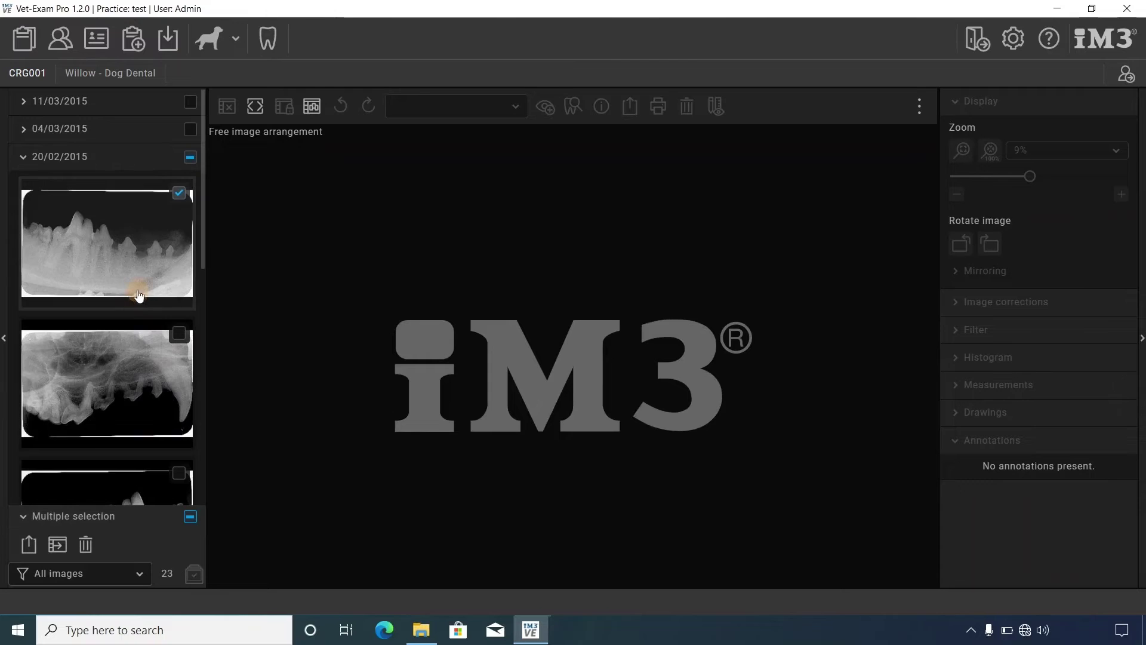
click(137, 260)
click(134, 407)
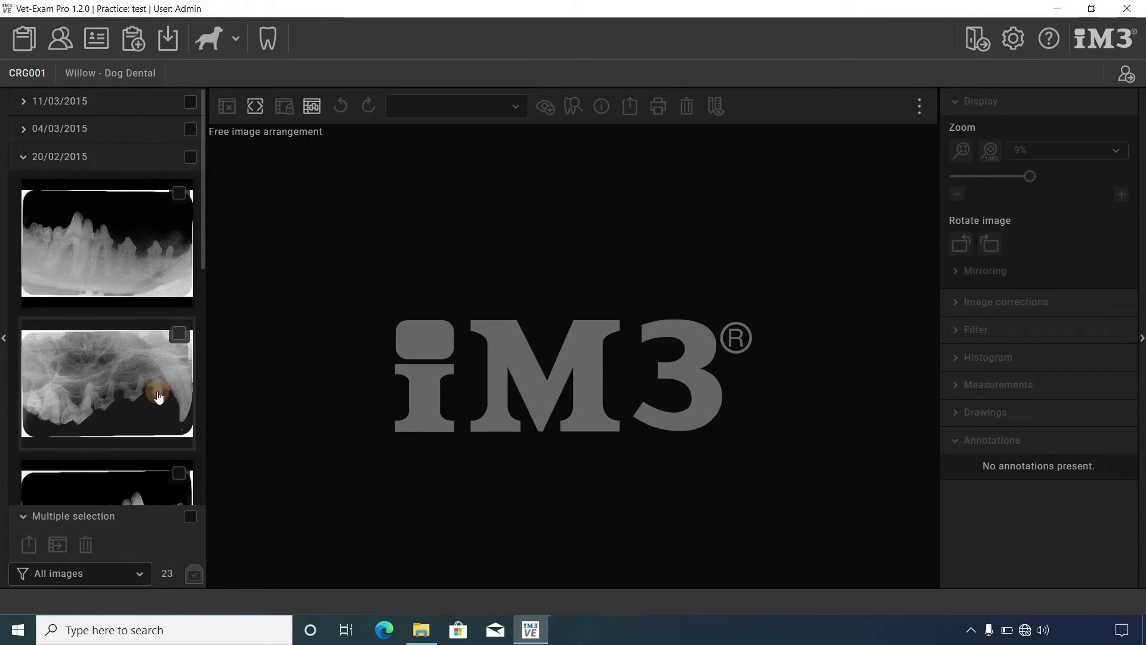
click(180, 334)
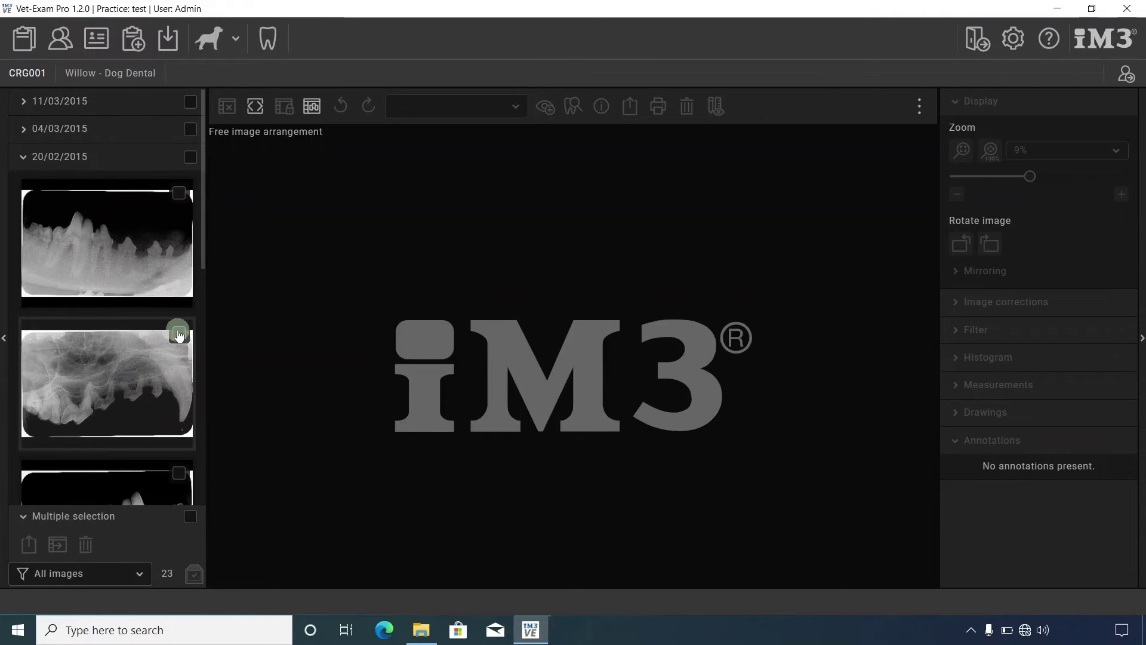
click(179, 474)
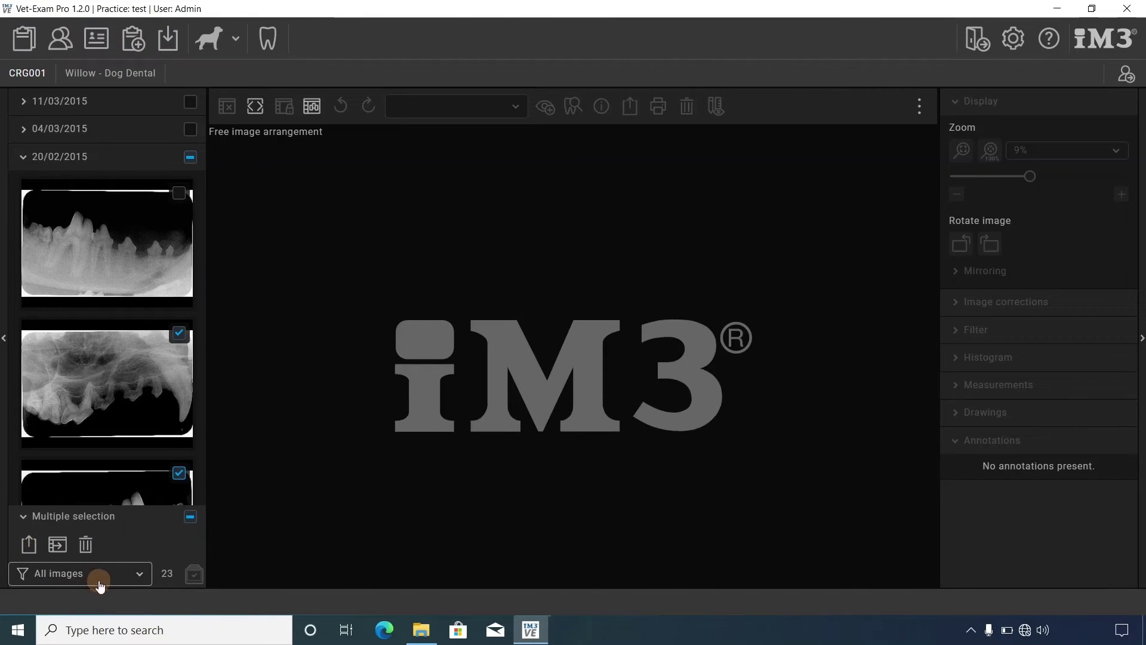
click(30, 544)
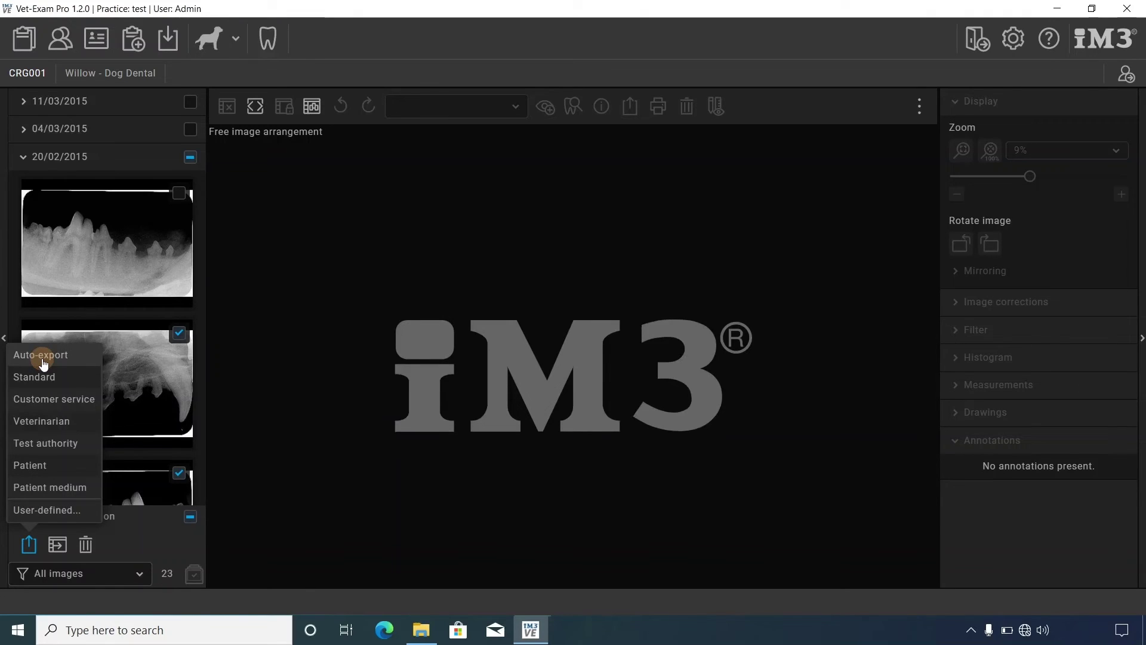
click(27, 551)
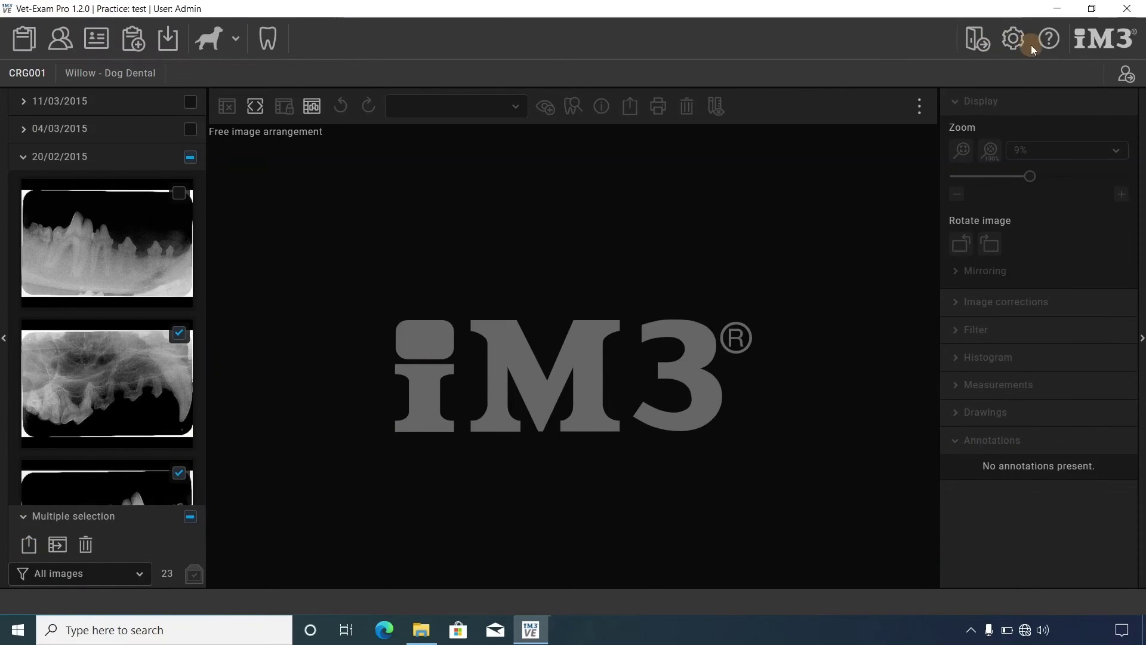
- Log out the current patient and close the Select patient dialog without choosing anyone
click(1126, 75)
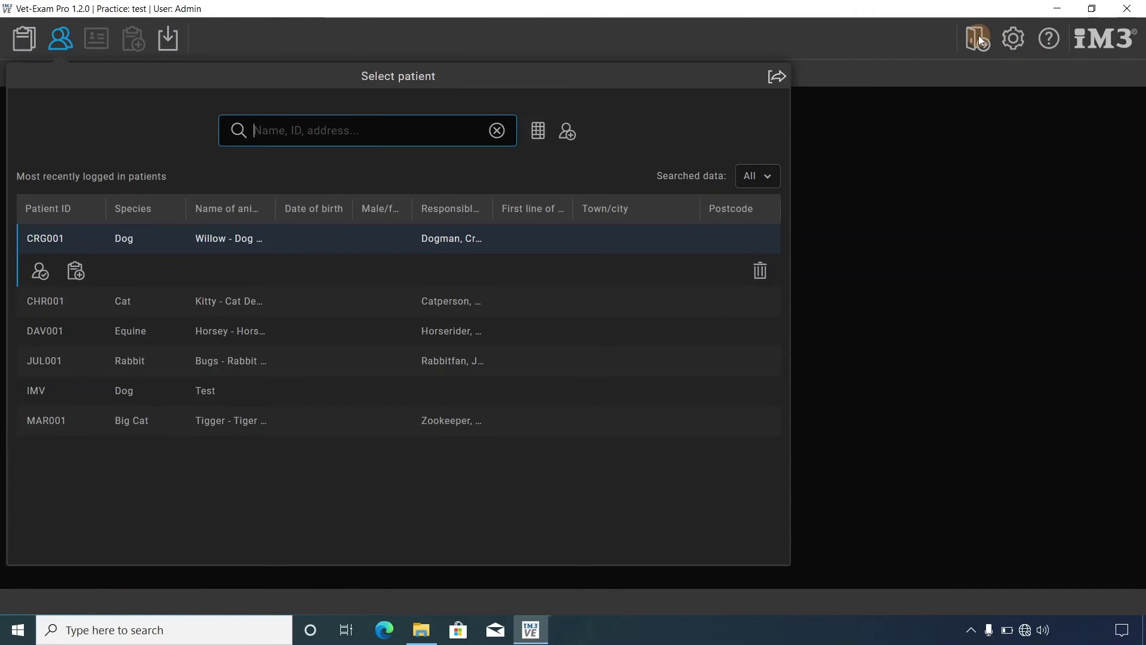
click(979, 36)
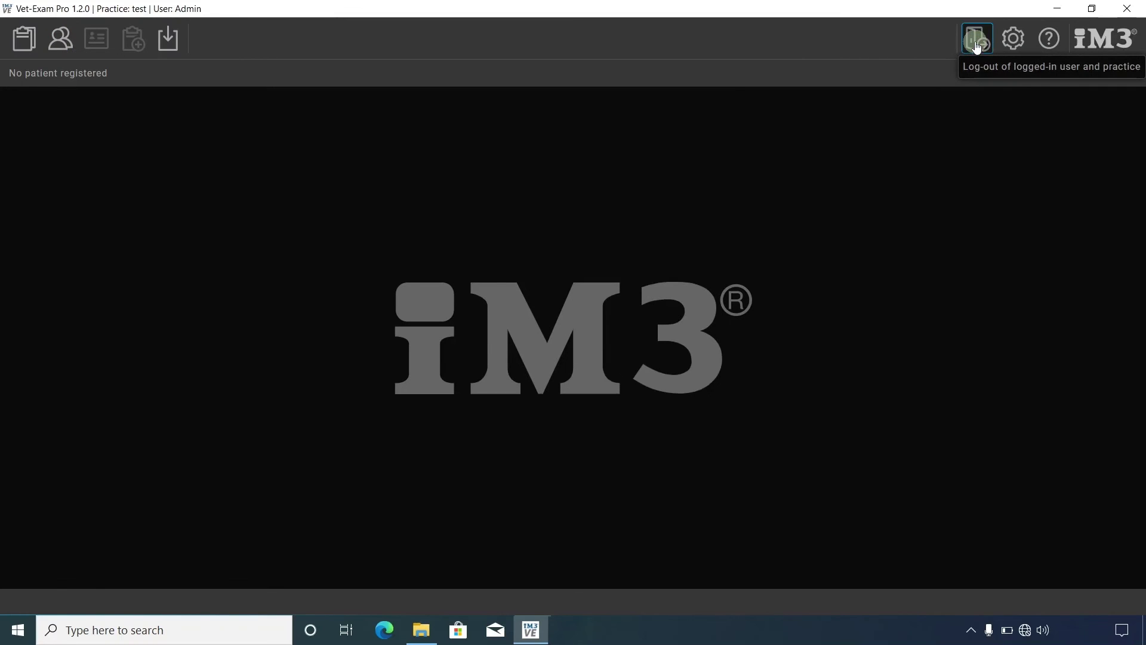
- Log out the user and practice, then close the Log in dialog to exit
click(976, 41)
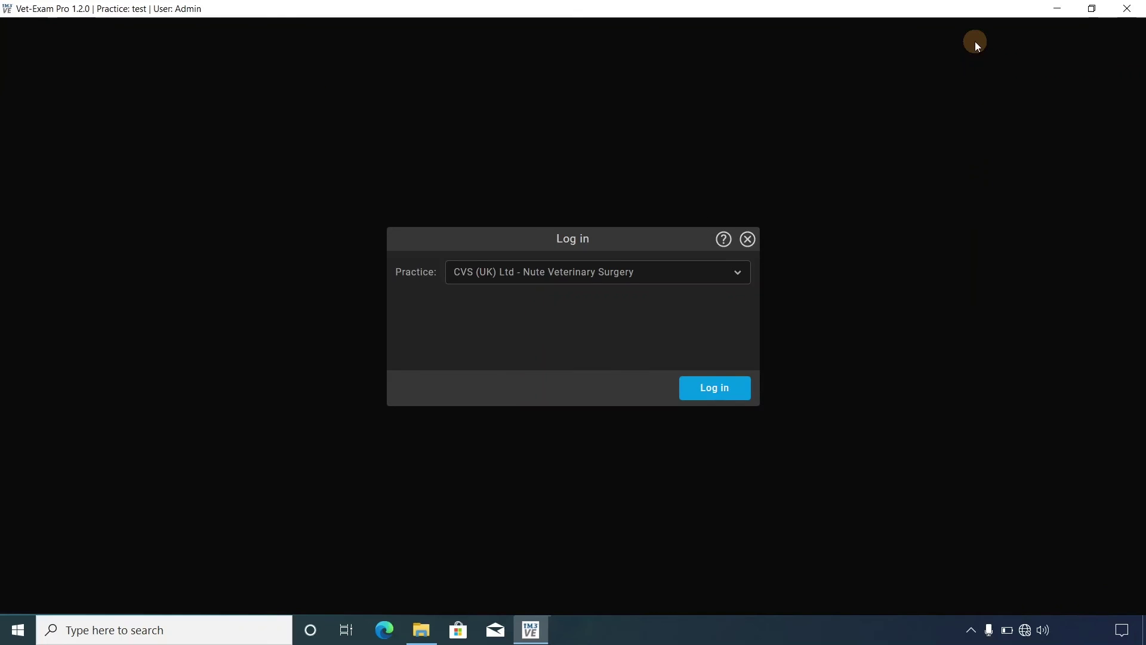
click(748, 239)
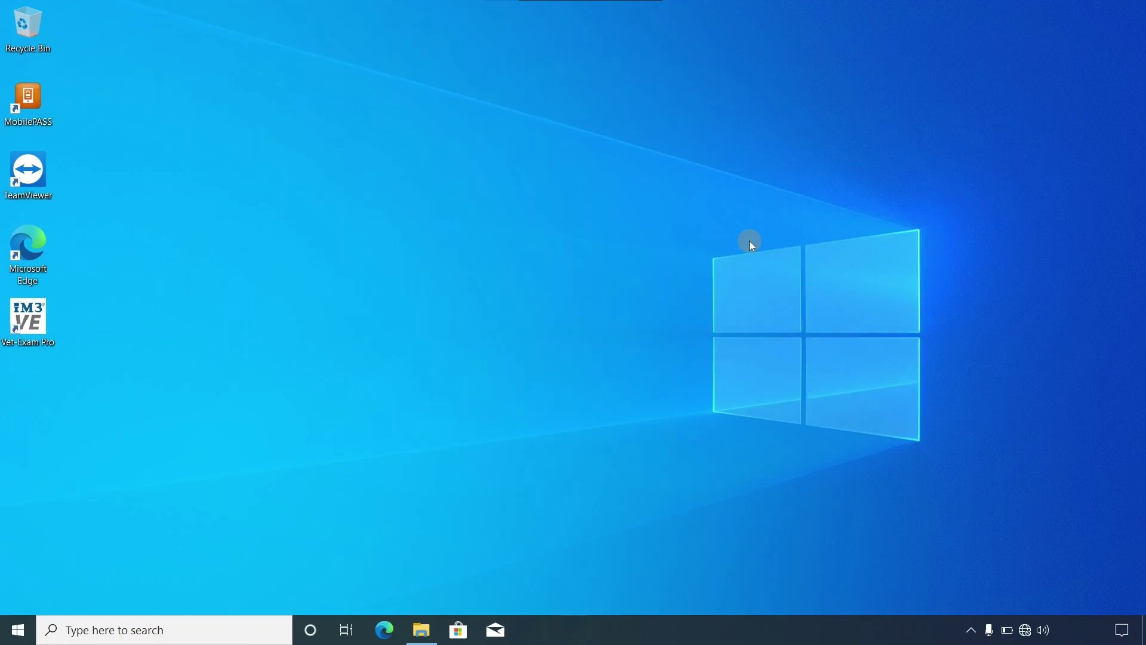